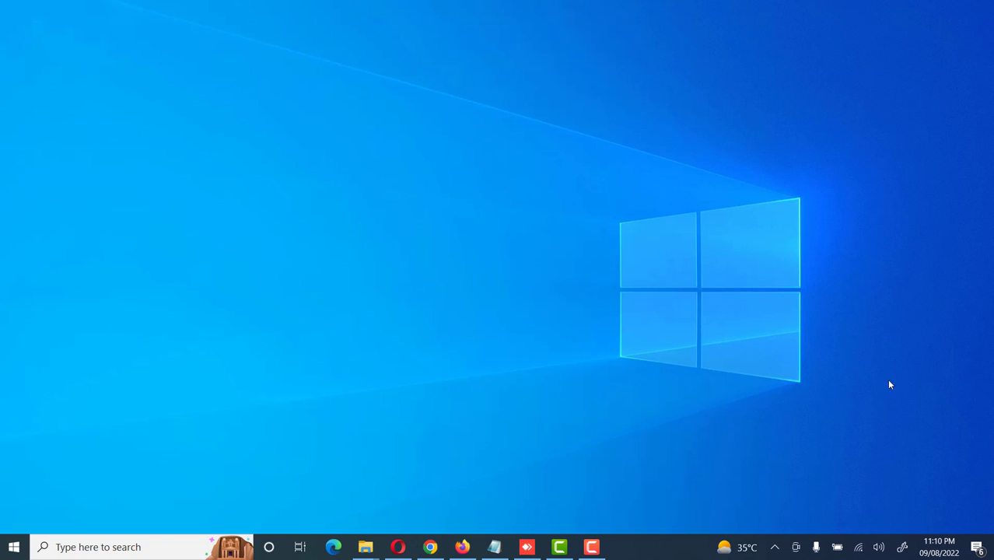
Open the Date & time settings through the taskbar's right-click menu, choosing Adjust date/time.
{"action": "right_click", "coordinate": [942, 550]}
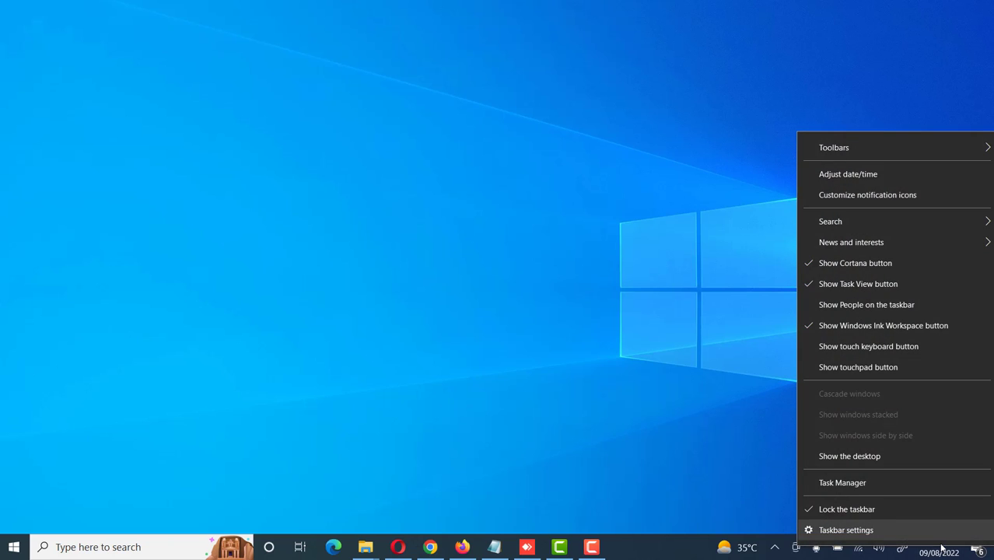
{"action": "left_click", "coordinate": [851, 176]}
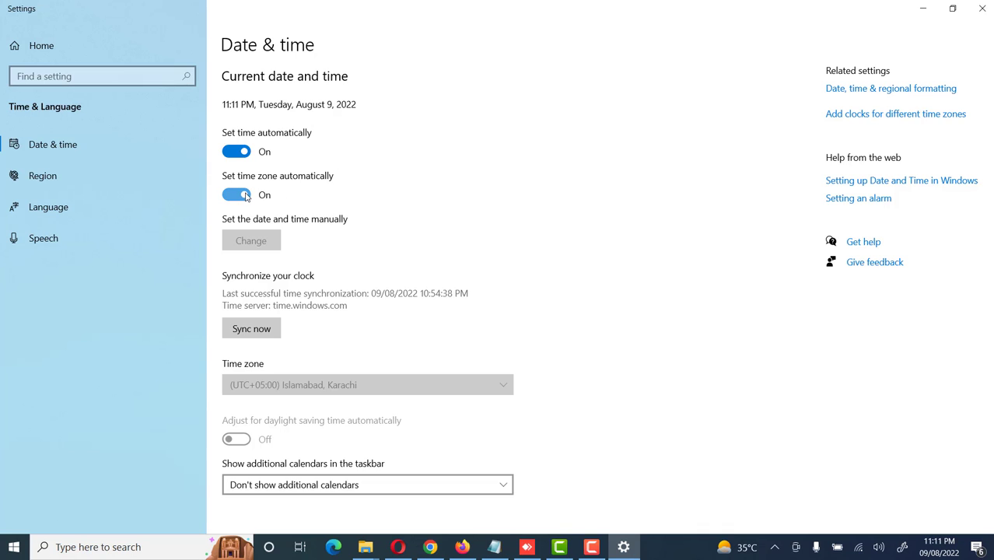
Turn off automatic time and automatic time zone, and bring up the manual Change date and time window.
{"action": "left_click", "coordinate": [228, 154]}
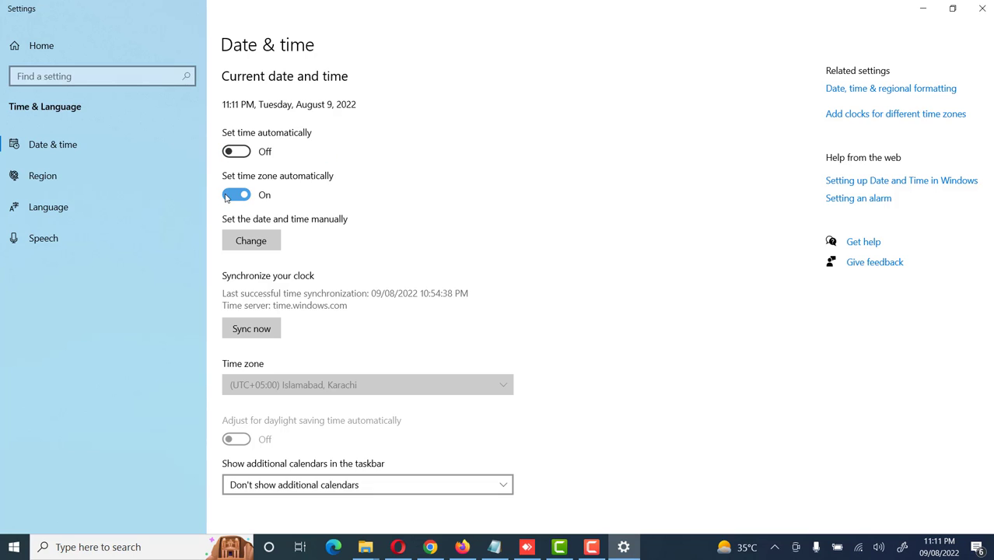
{"action": "left_click", "coordinate": [226, 196]}
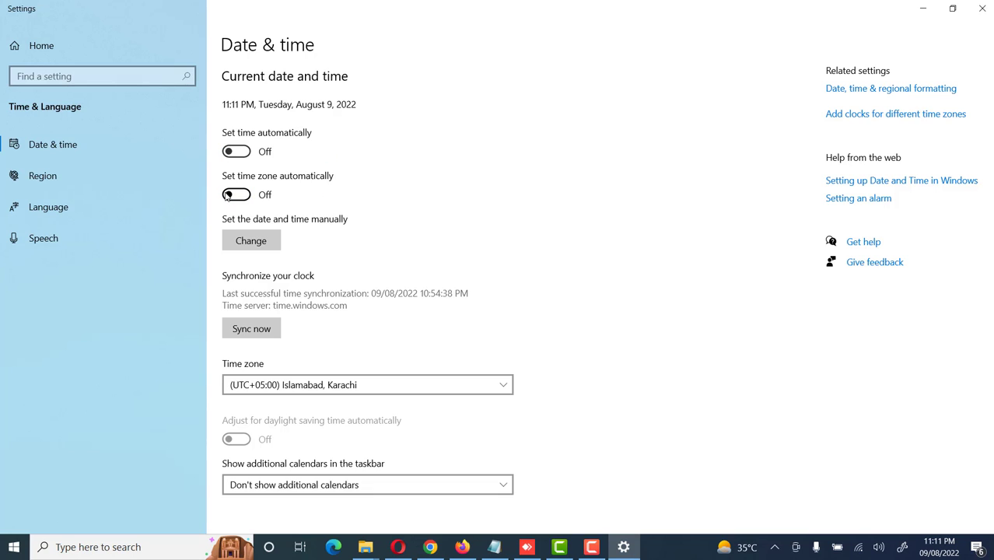
{"action": "left_click", "coordinate": [270, 240]}
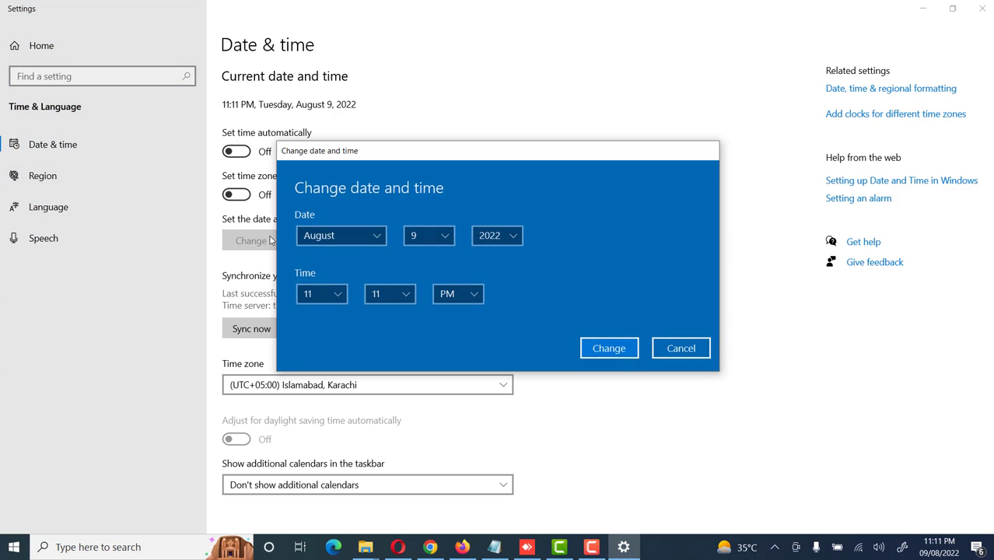
{"action": "left_click_drag", "start_coordinate": [466, 148], "coordinate": [562, 83]}
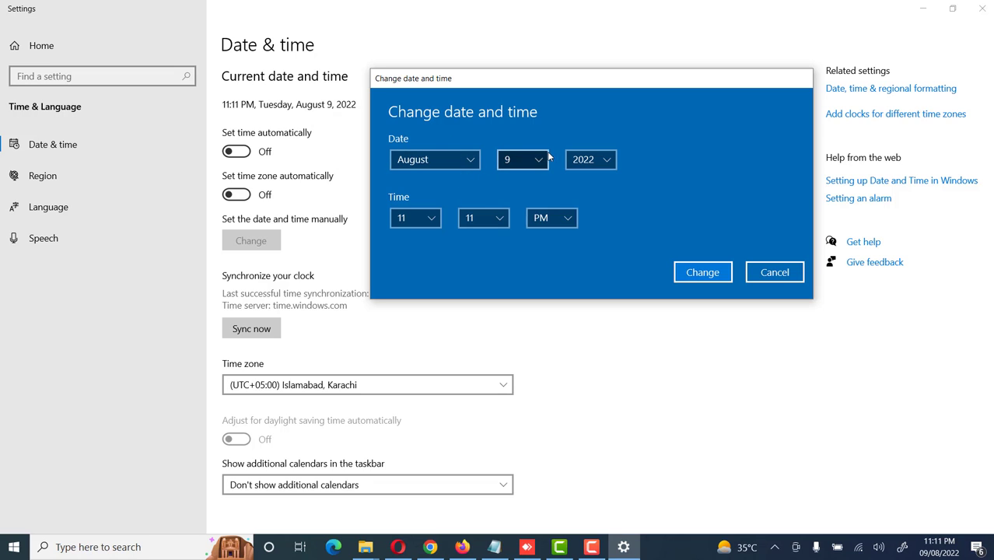
Inspect the date and time dropdowns, keeping August 9 and 11:11 PM, then cancel without applying.
{"action": "left_click", "coordinate": [523, 162]}
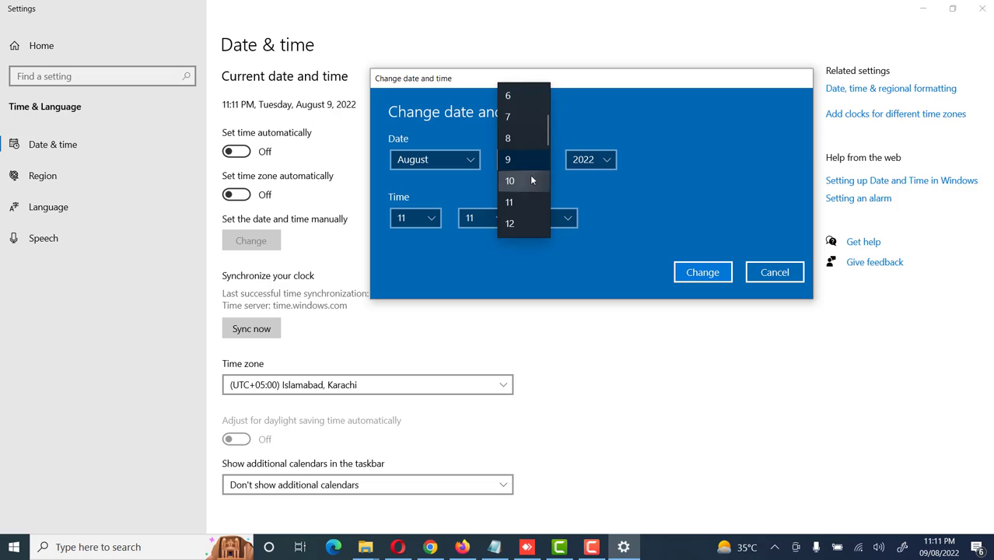
{"action": "left_click", "coordinate": [525, 157]}
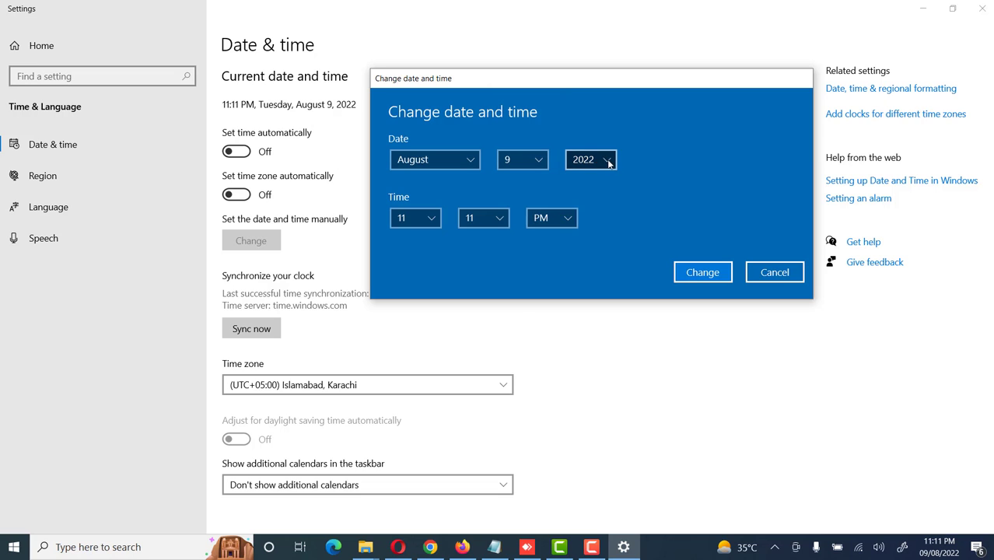
{"action": "left_click", "coordinate": [479, 158]}
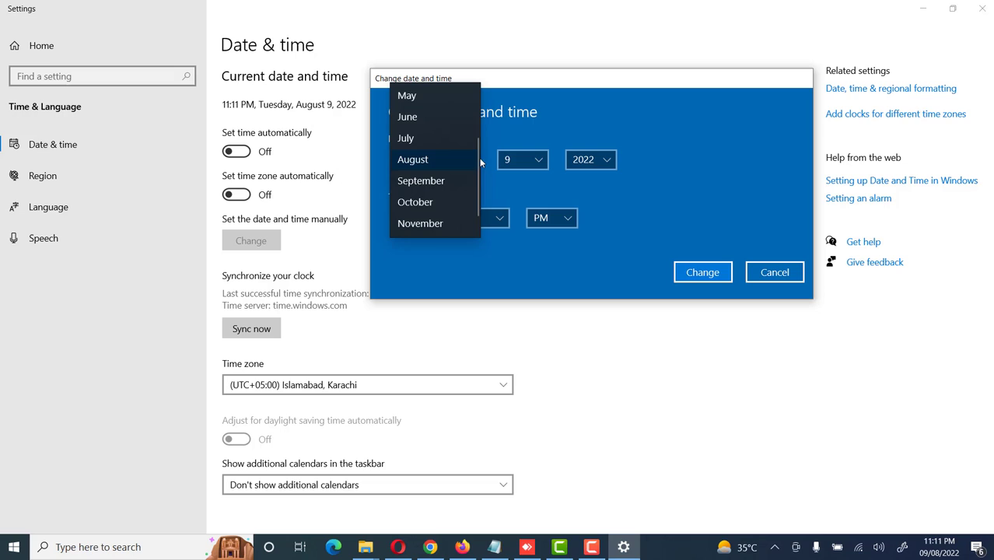
{"action": "left_click", "coordinate": [394, 261]}
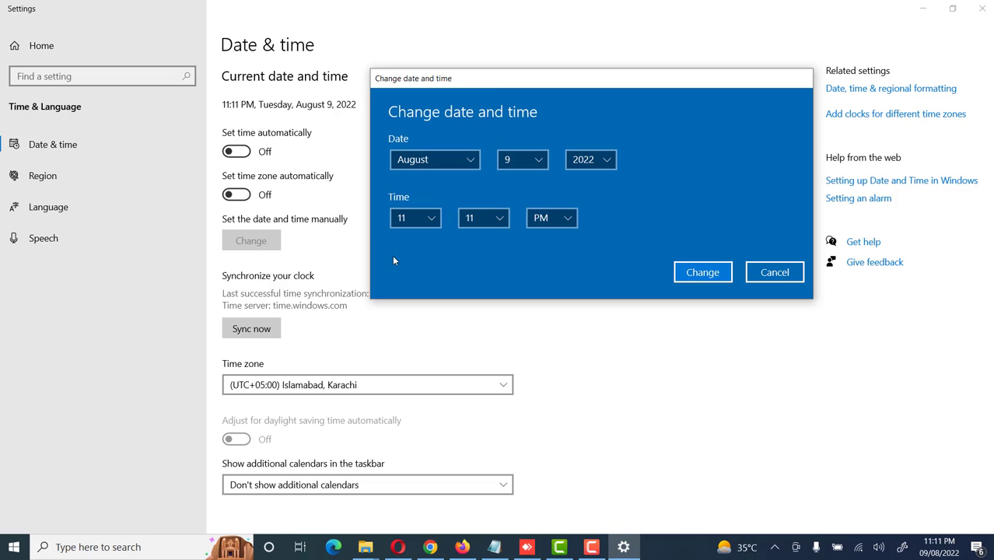
{"action": "left_click", "coordinate": [429, 222]}
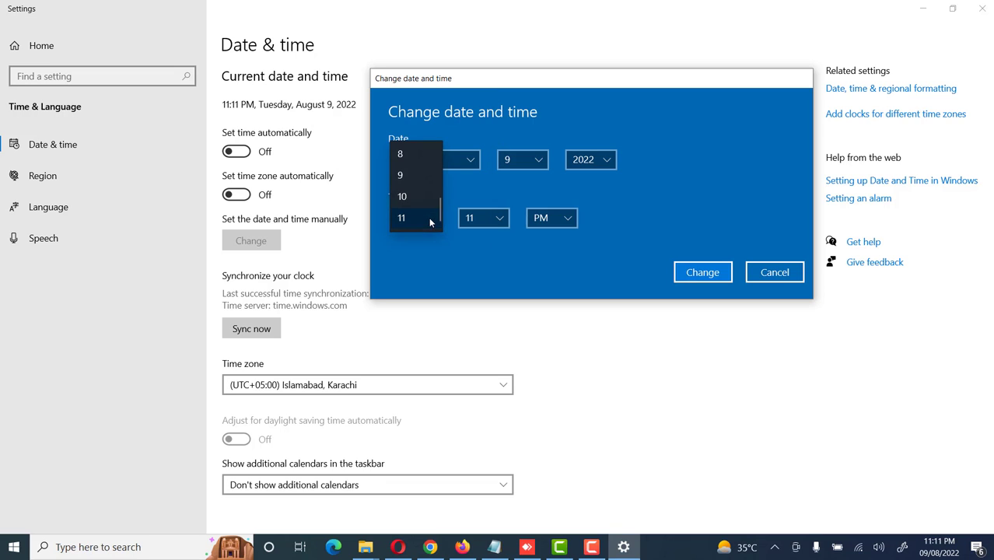
{"action": "left_click", "coordinate": [429, 222]}
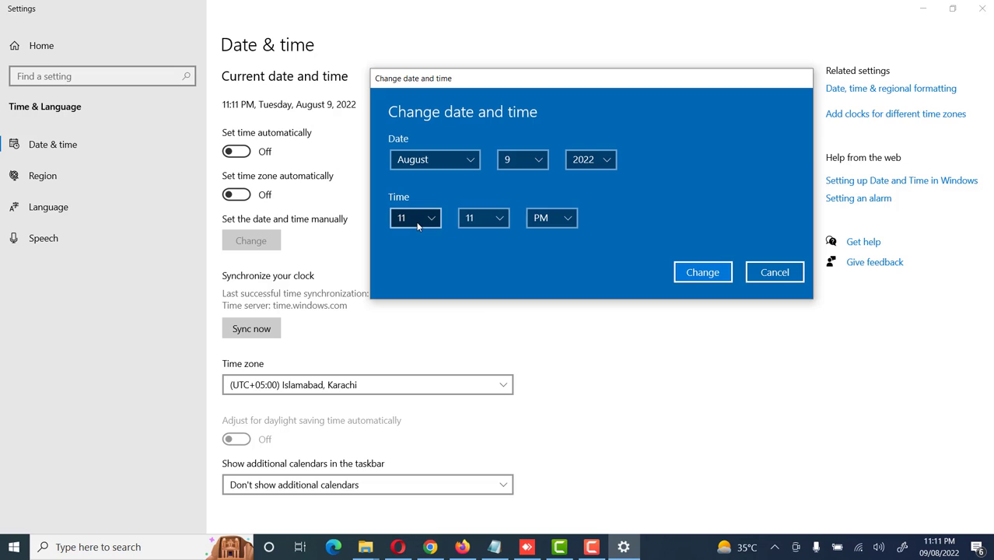
{"action": "left_click", "coordinate": [492, 216]}
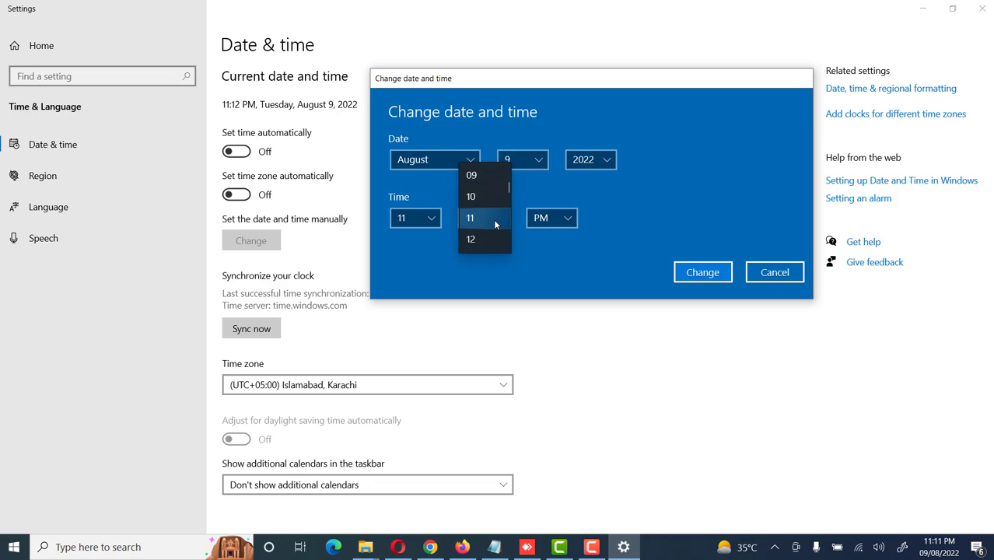
{"action": "left_click", "coordinate": [493, 218]}
{"action": "left_click", "coordinate": [542, 221]}
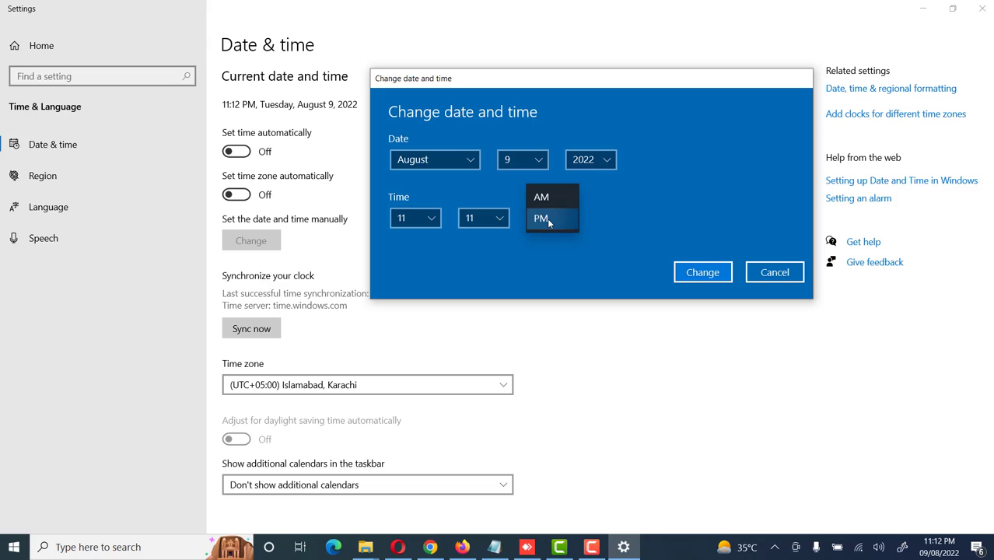
{"action": "left_click", "coordinate": [595, 218]}
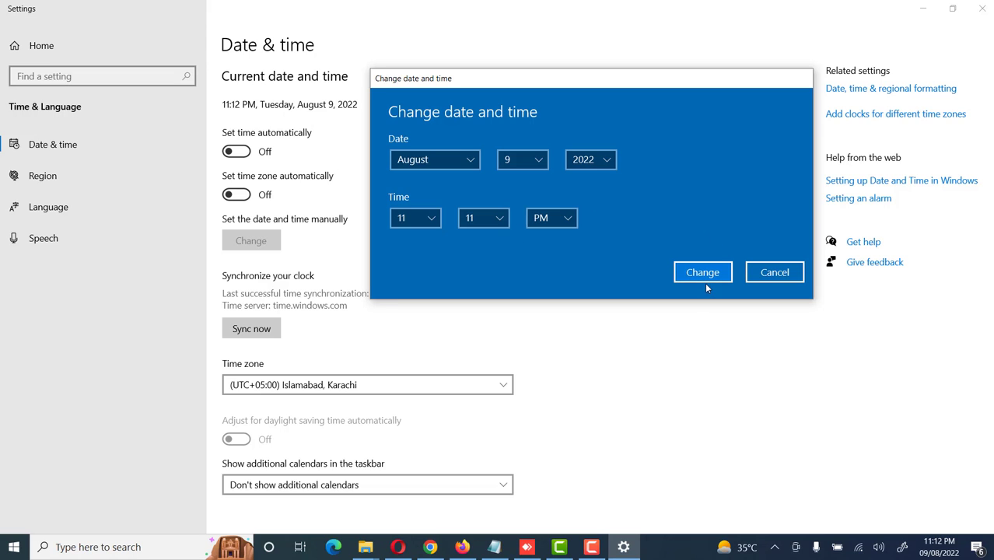
{"action": "left_click", "coordinate": [770, 277]}
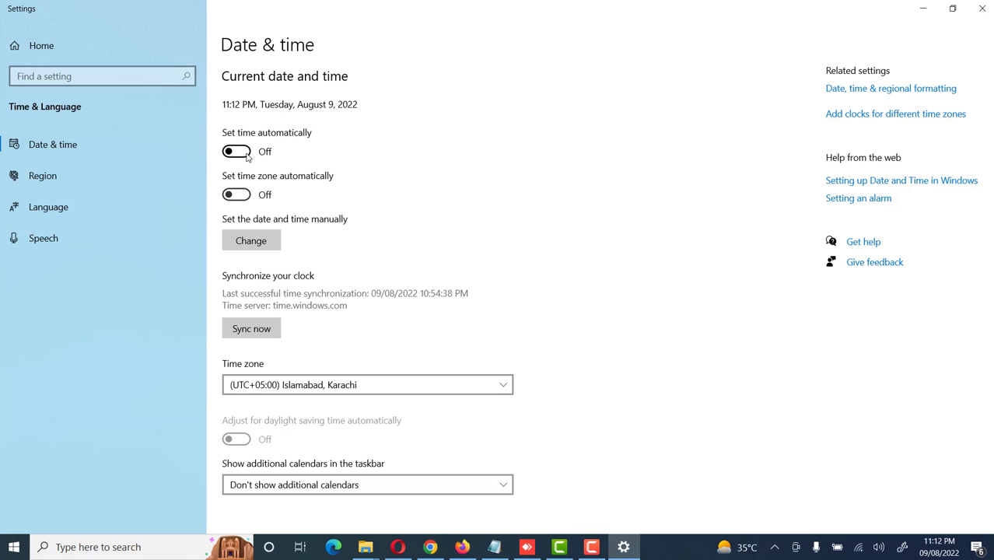
Turn automatic time and automatic time zone back on.
{"action": "left_click", "coordinate": [248, 155]}
{"action": "left_click", "coordinate": [248, 197]}
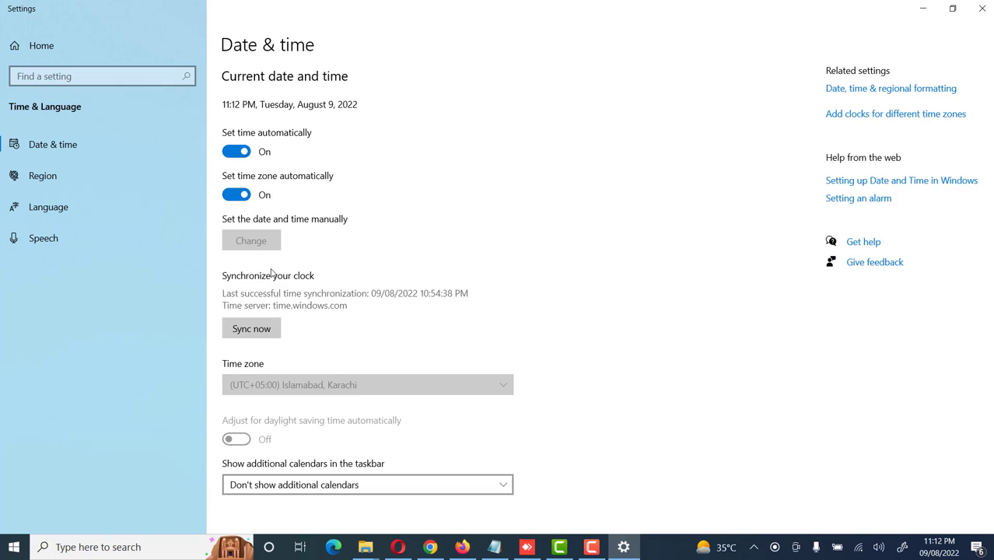
{"action": "scroll", "coordinate": [272, 269], "scroll_direction": "down", "scroll_amount": 1}
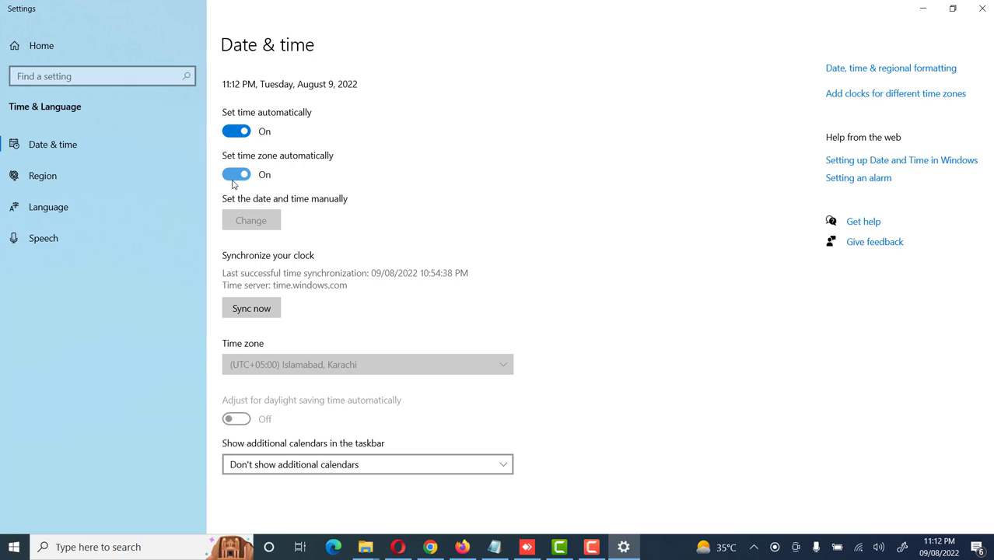
Briefly disable automatic time zone to confirm (UTC+05:00) Islamabad, Karachi, then re-enable it.
{"action": "left_click", "coordinate": [238, 176]}
{"action": "left_click", "coordinate": [502, 367]}
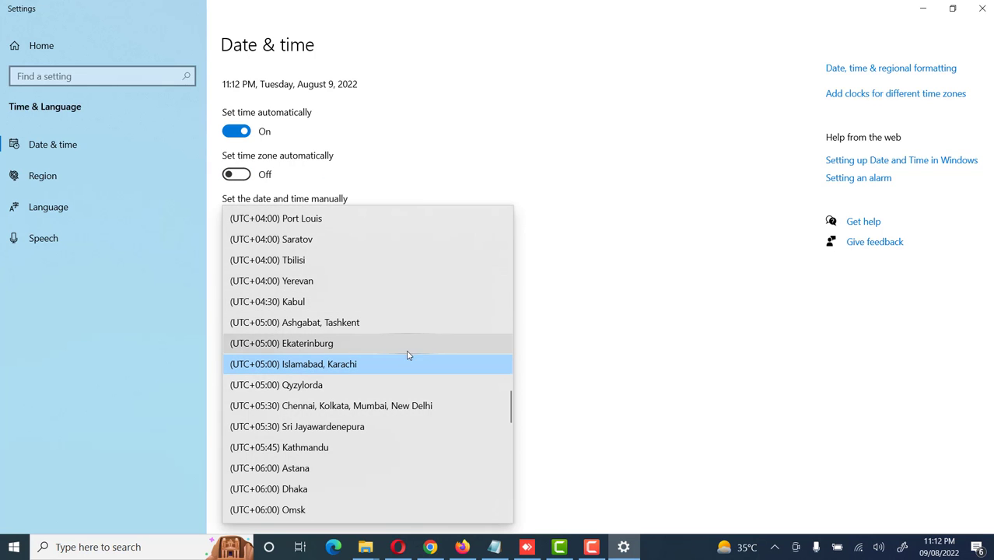
{"action": "scroll", "coordinate": [406, 351], "scroll_direction": "down", "scroll_amount": 14}
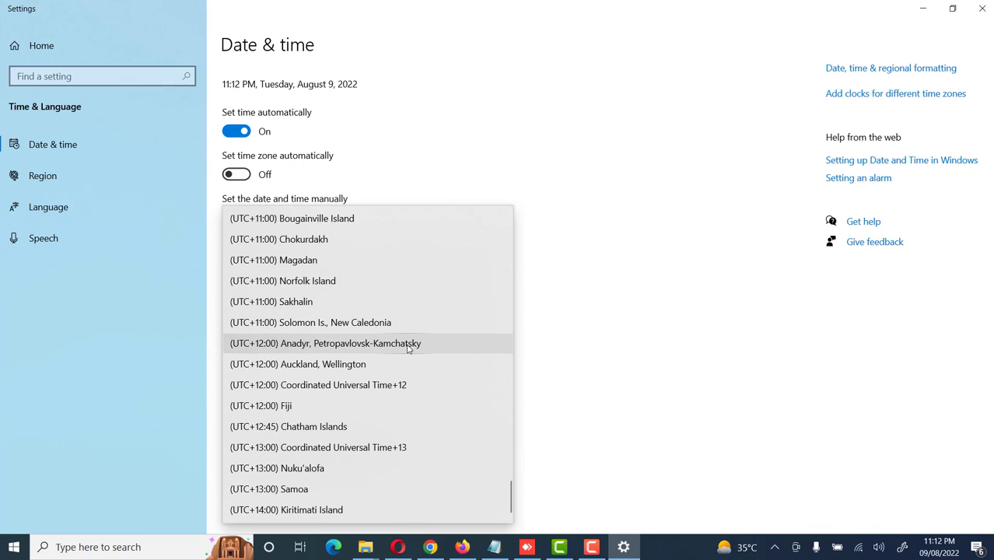
{"action": "scroll", "coordinate": [408, 348], "scroll_direction": "up", "scroll_amount": 14}
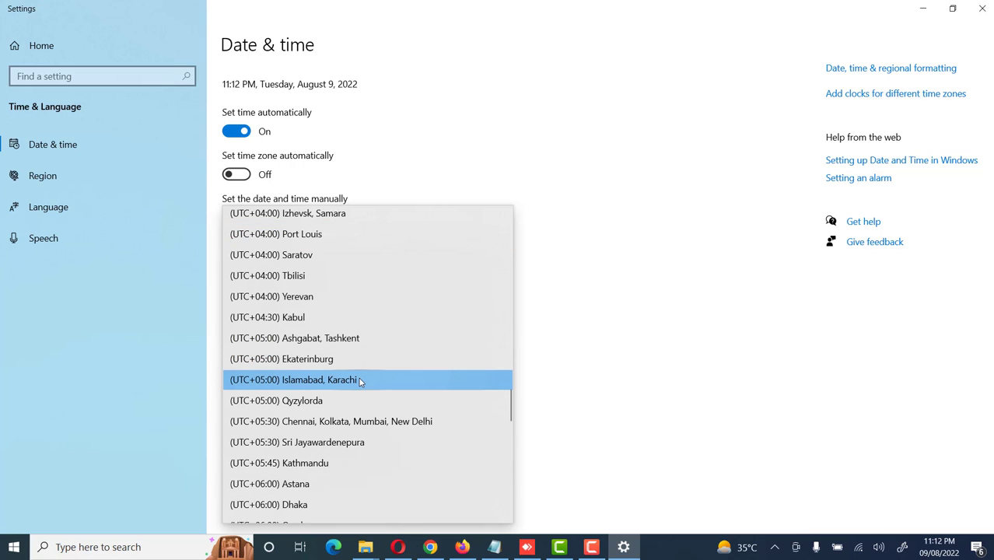
{"action": "left_click", "coordinate": [367, 379]}
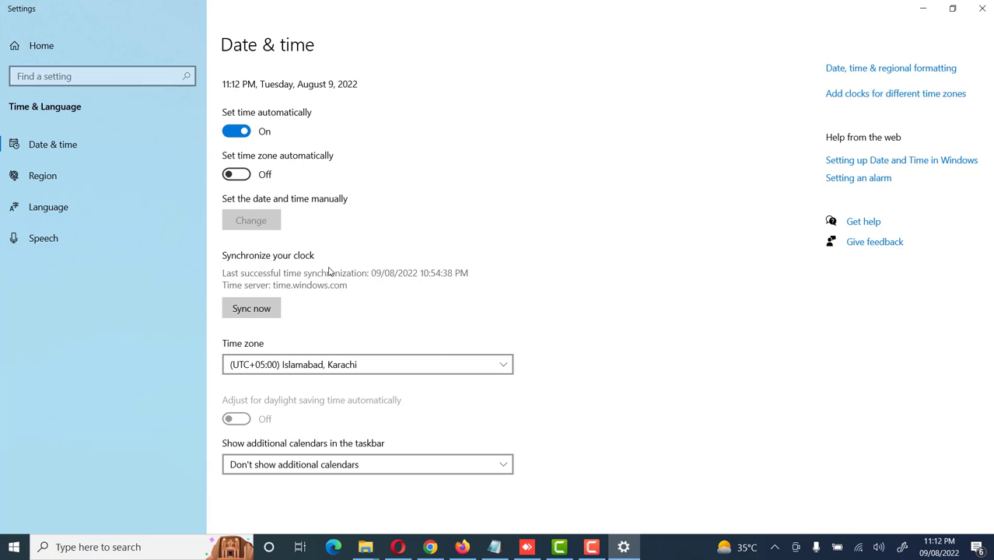
{"action": "scroll", "coordinate": [341, 270], "scroll_direction": "up", "scroll_amount": 1}
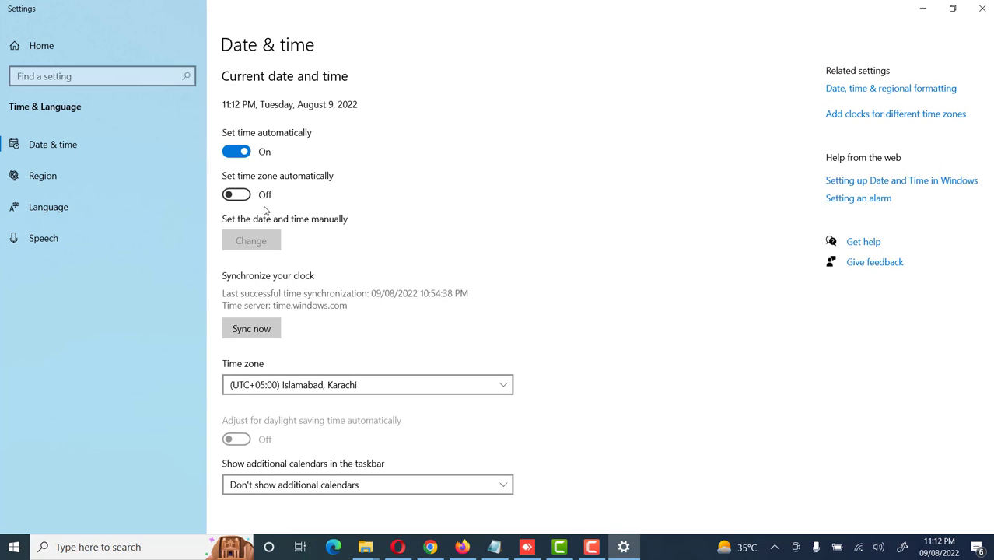
{"action": "left_click", "coordinate": [237, 196]}
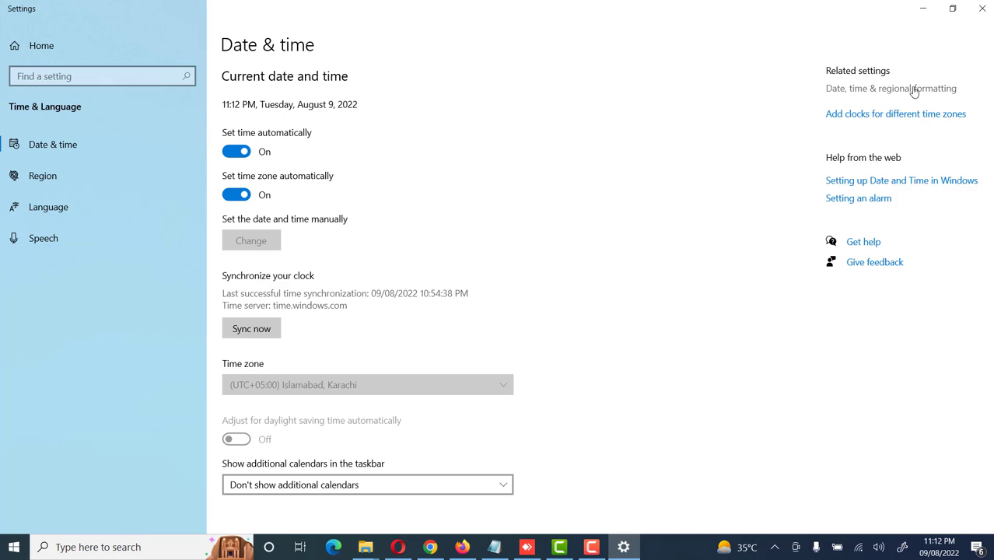
View the regional date and time formatting page, then close Settings.
{"action": "left_click", "coordinate": [875, 90]}
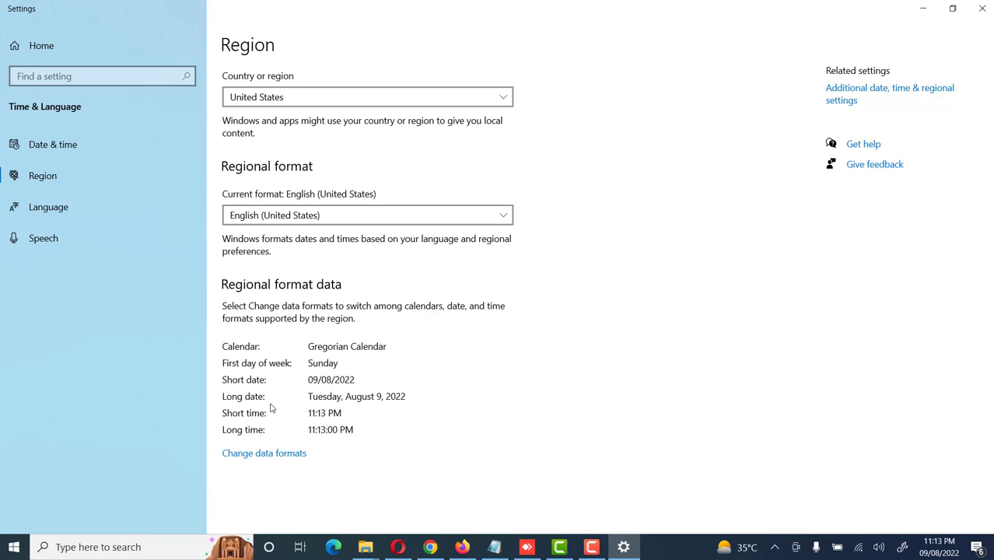
{"action": "left_click", "coordinate": [982, 8]}
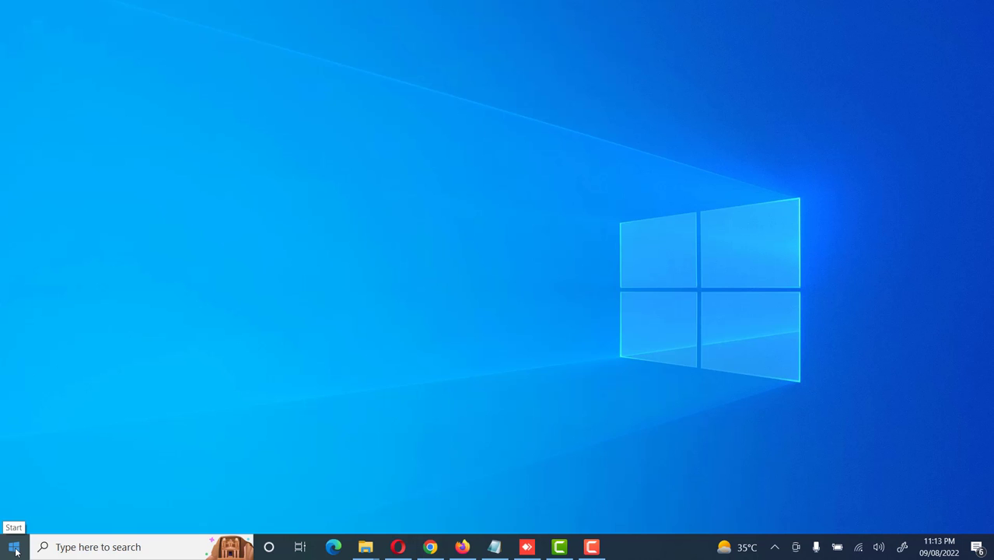
Reopen Settings from the Start menu and return to the Time & Language Date & time page.
{"action": "left_click", "coordinate": [15, 550]}
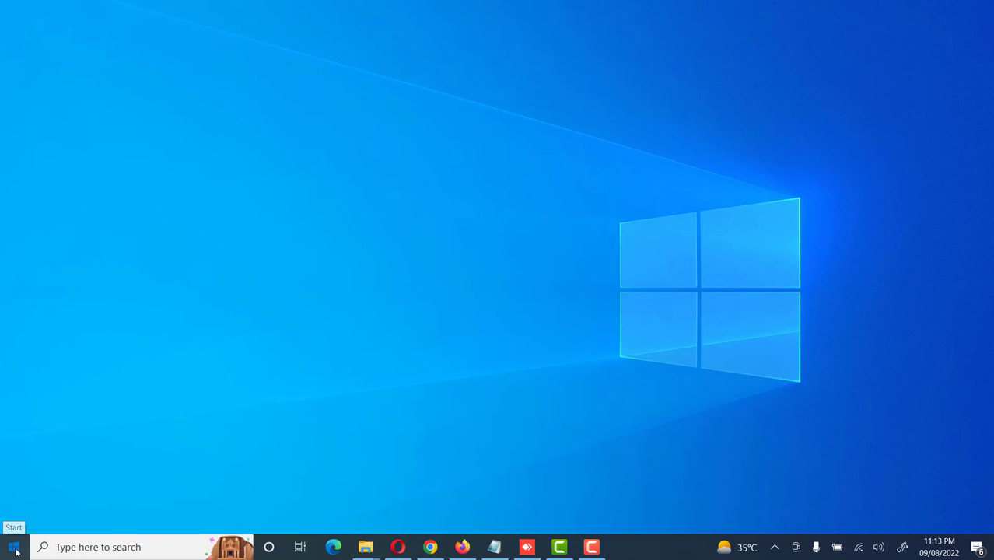
{"action": "mouse_move", "coordinate": [17, 488]}
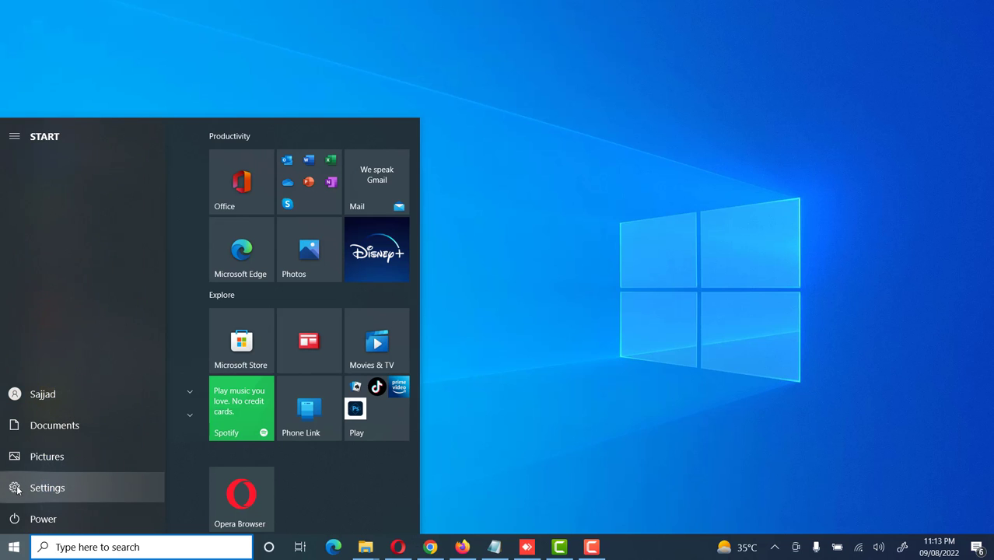
{"action": "left_click", "coordinate": [16, 489]}
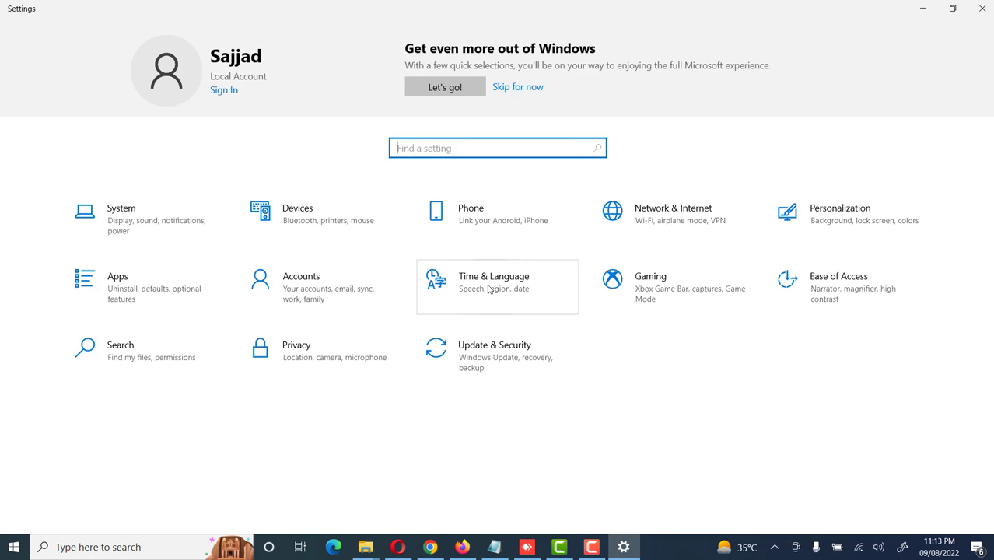
{"action": "left_click", "coordinate": [489, 290]}
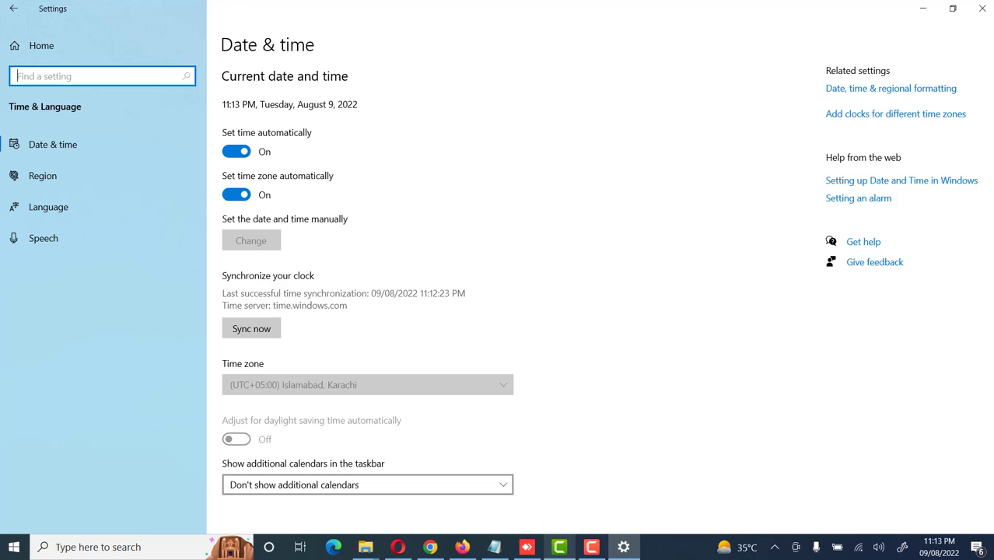
{"action": "left_click", "coordinate": [592, 548]}
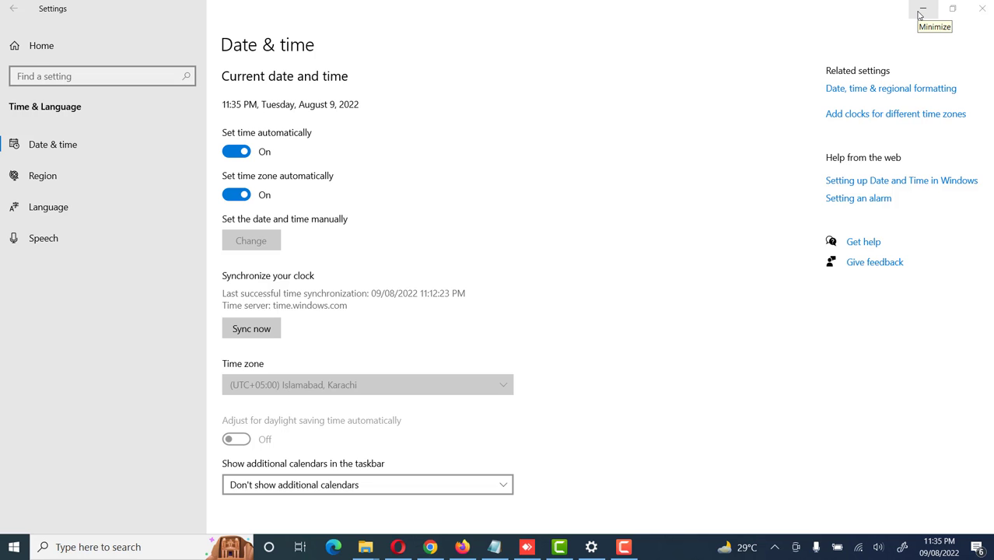
Minimize Settings and launch the Services console from search, maximized to full screen.
{"action": "left_click", "coordinate": [922, 10]}
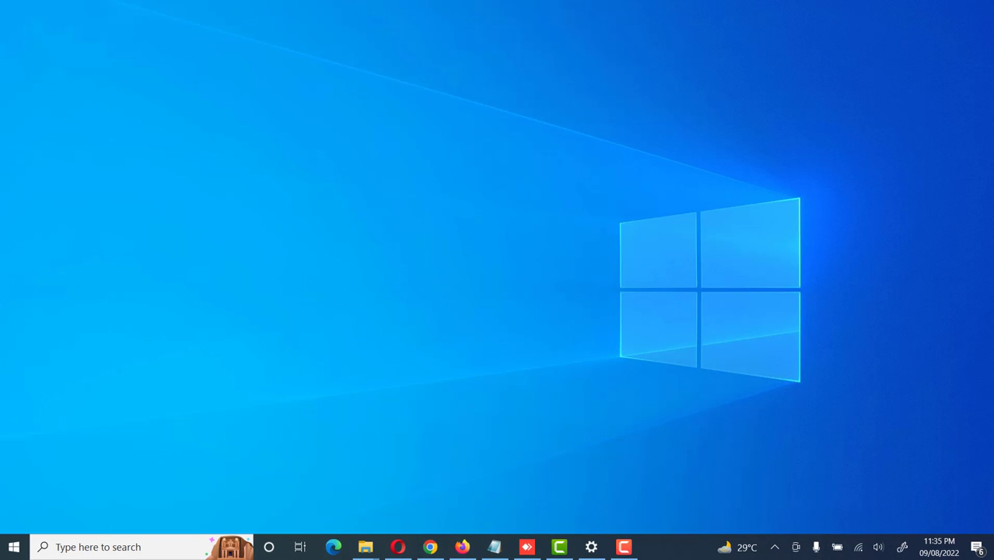
{"action": "left_click", "coordinate": [57, 546]}
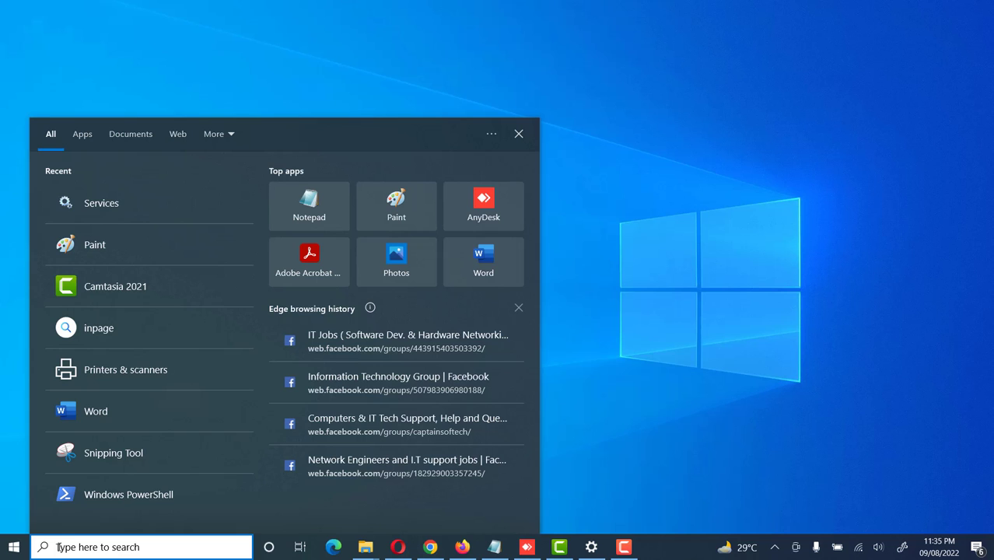
{"action": "left_click", "coordinate": [74, 204]}
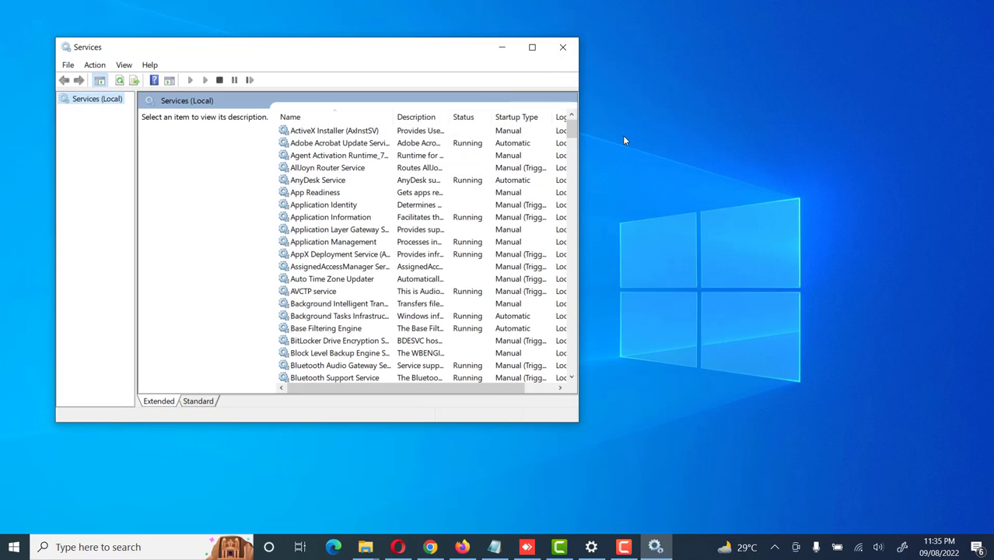
{"action": "left_click", "coordinate": [530, 47]}
Jump to 'win' in the services list and select the Windows Time service.
{"action": "left_click", "coordinate": [243, 432]}
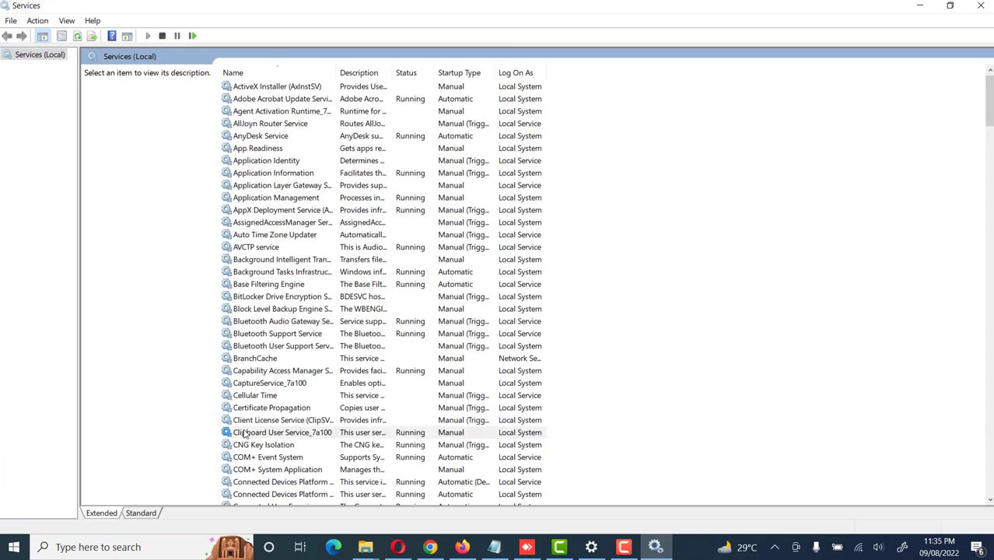
{"action": "type", "text": "win"}
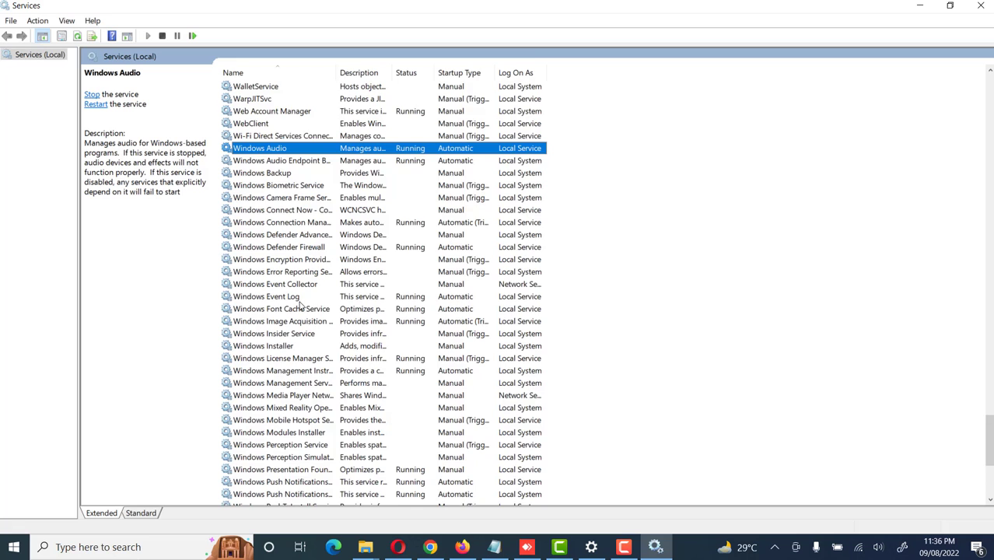
{"action": "scroll", "coordinate": [298, 311], "scroll_direction": "down", "scroll_amount": 4}
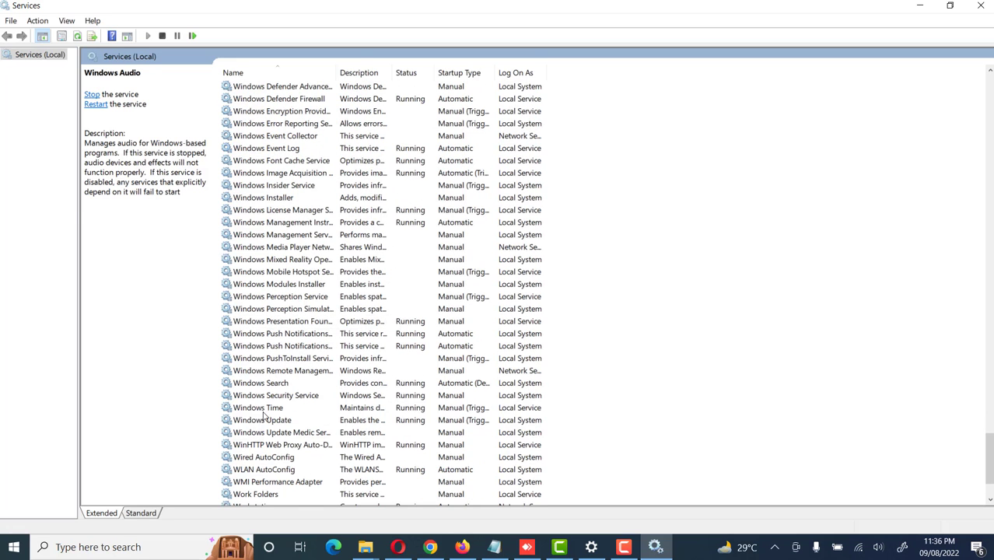
{"action": "left_click", "coordinate": [264, 409]}
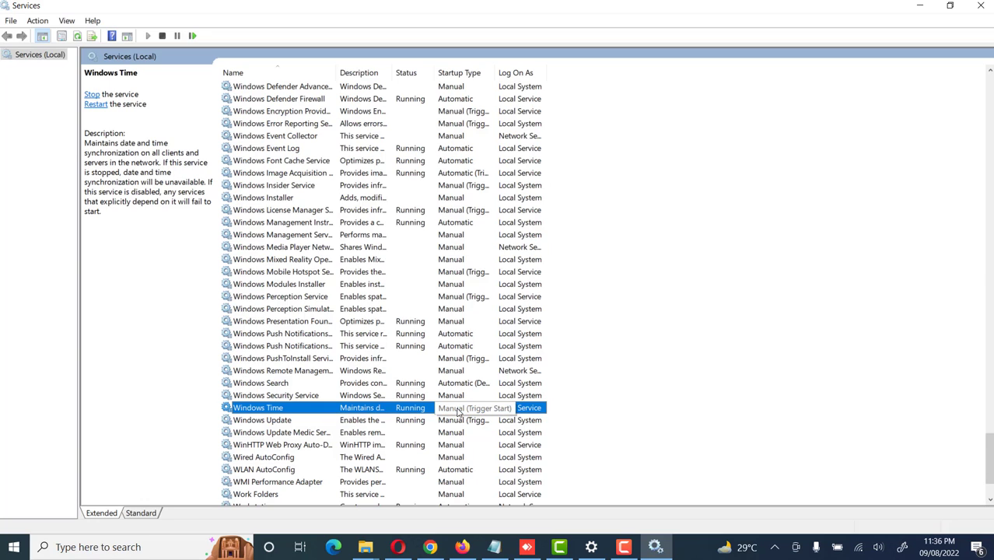
Change the Windows Time service's startup type to Automatic, apply, and confirm with OK.
{"action": "double_click", "coordinate": [285, 410]}
{"action": "left_click", "coordinate": [479, 259]}
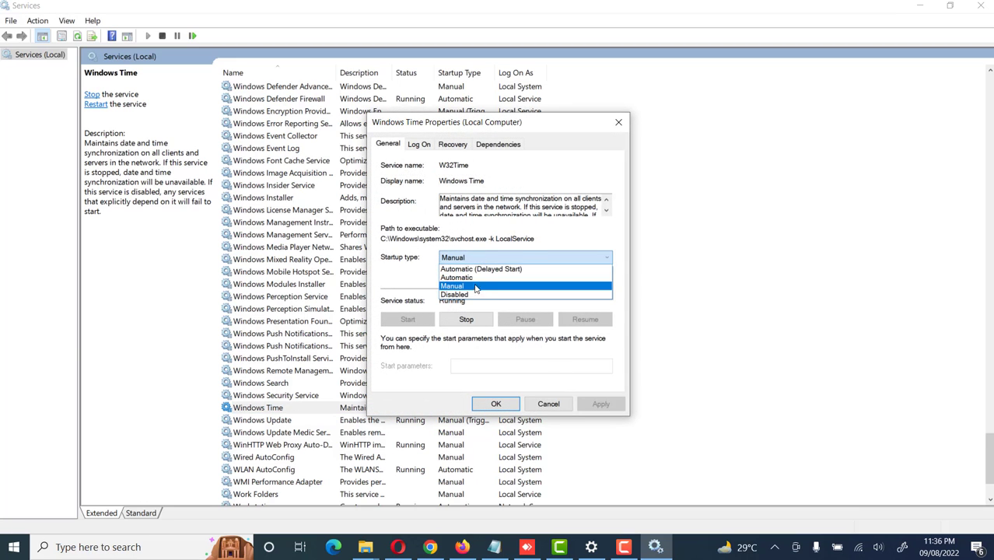
{"action": "left_click", "coordinate": [476, 277]}
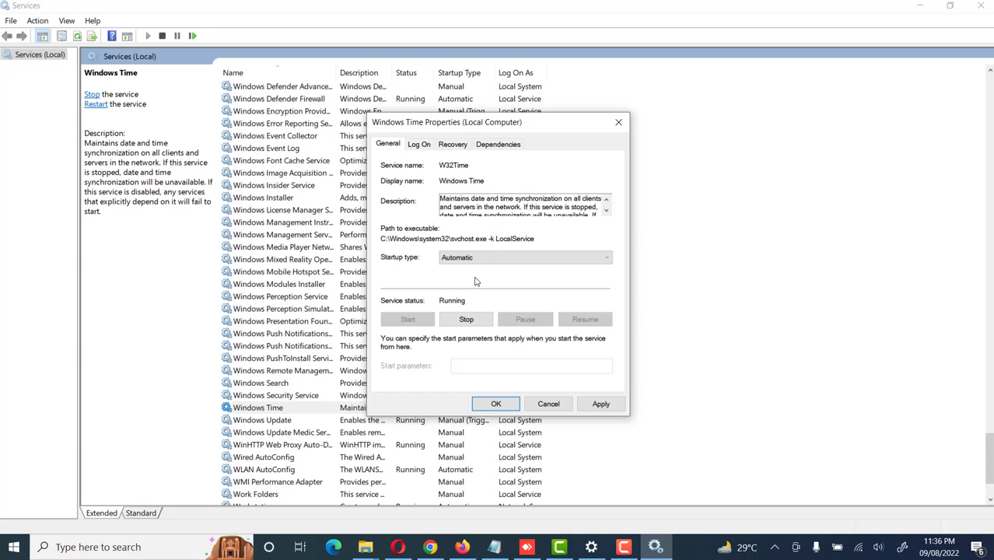
{"action": "left_click", "coordinate": [481, 261]}
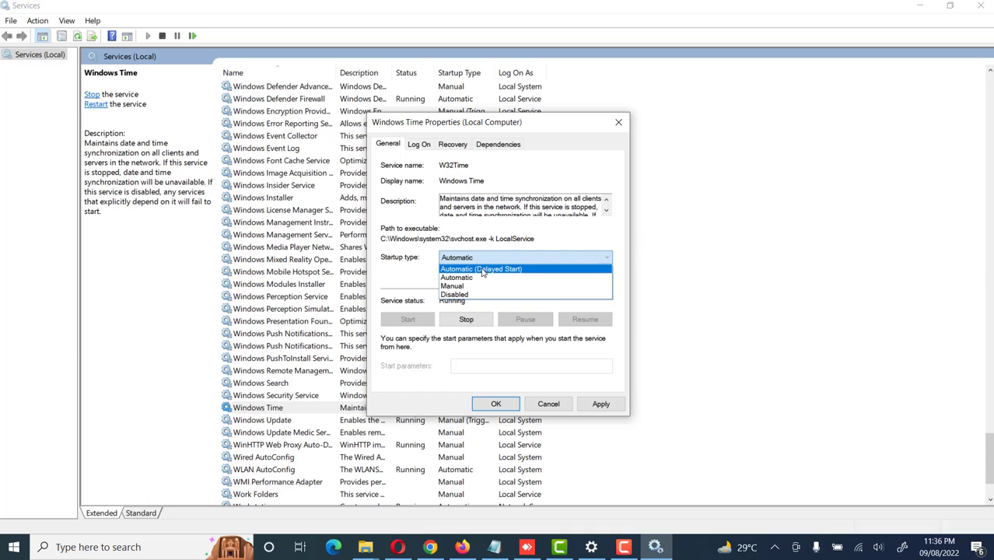
{"action": "key", "text": "Escape"}
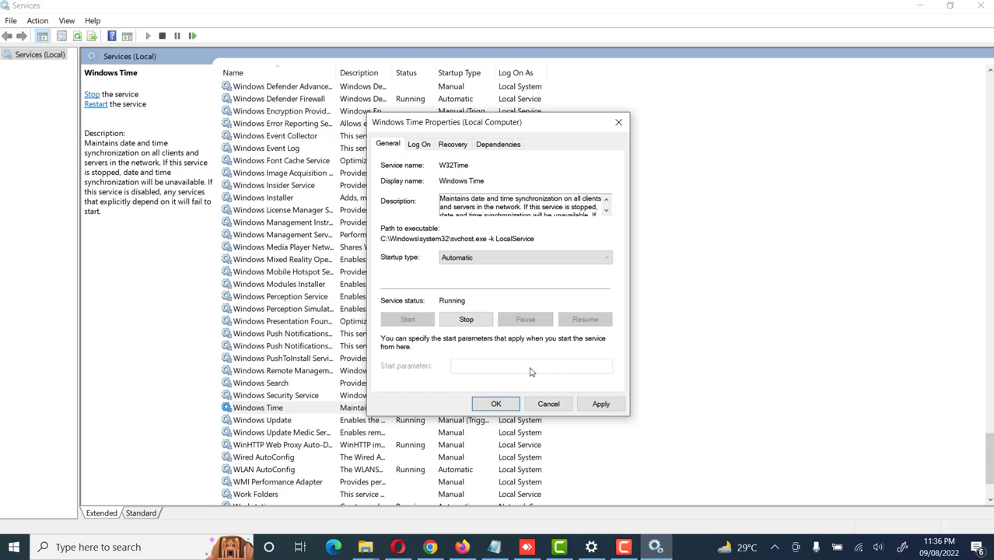
{"action": "left_click", "coordinate": [606, 405]}
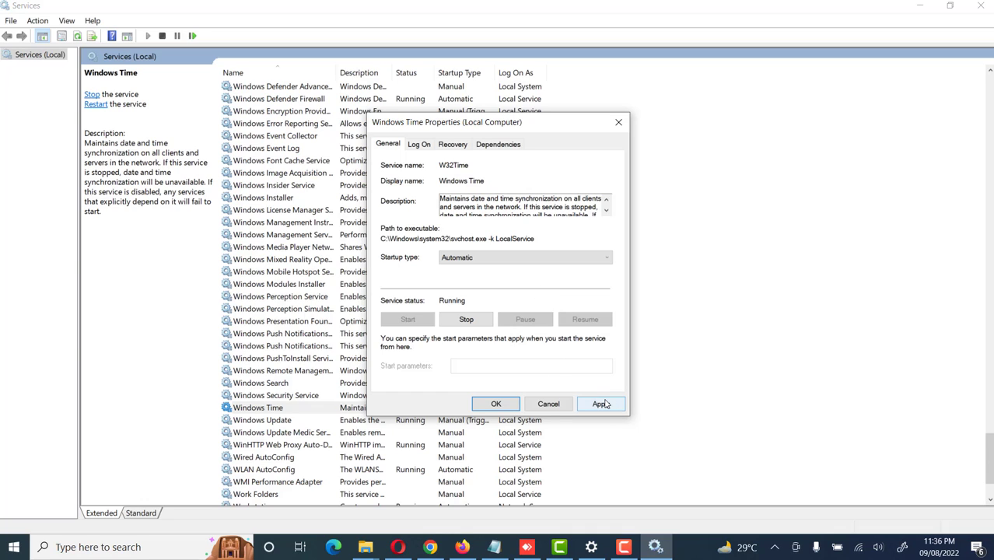
{"action": "left_click", "coordinate": [497, 405]}
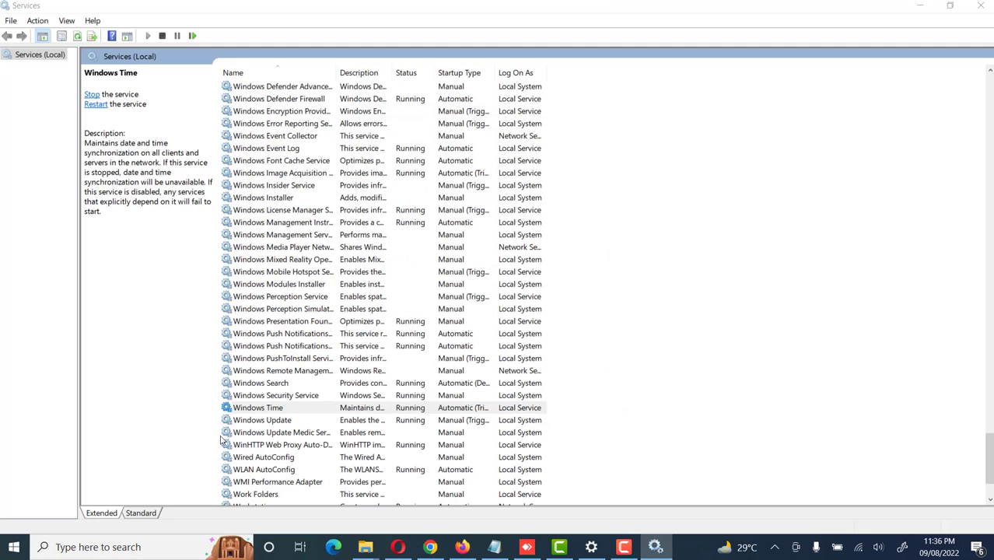
Check that Windows Time shows Automatic (Trigger Start), then close the Services console.
{"action": "left_click", "coordinate": [249, 412]}
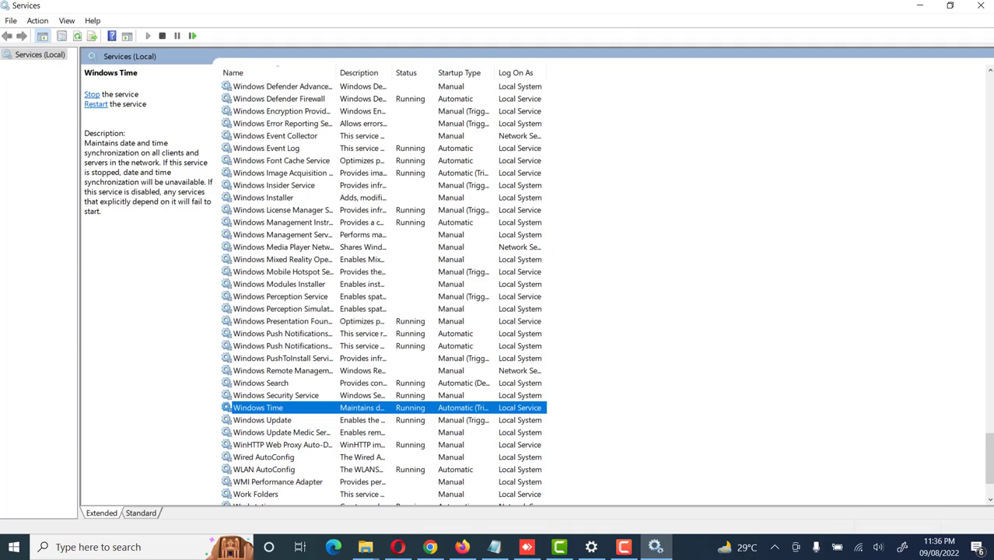
{"action": "left_click", "coordinate": [980, 6]}
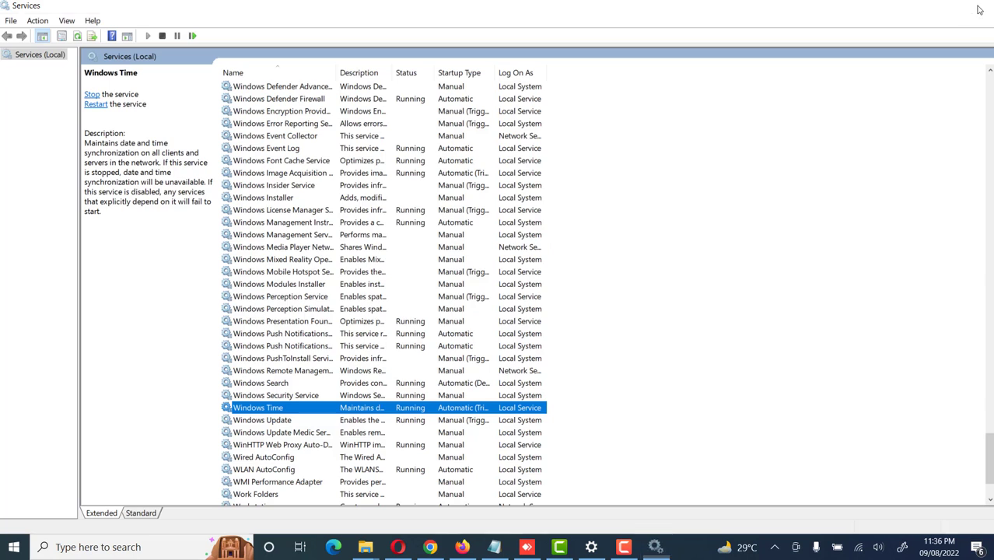